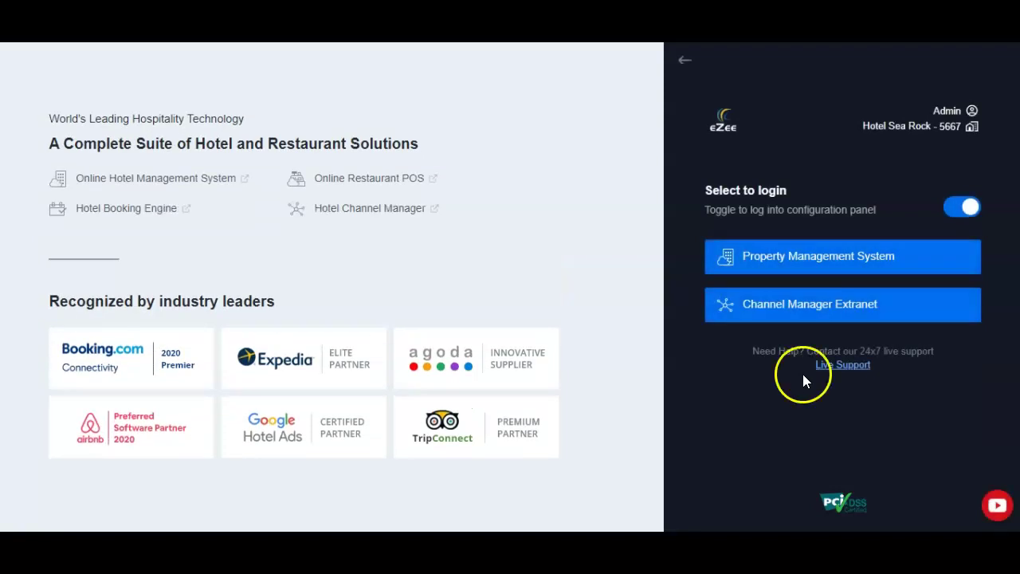
# Step: Enter the Property Management System to reach the Stay View grid from 31/08/2018
pyautogui.click(796, 271)
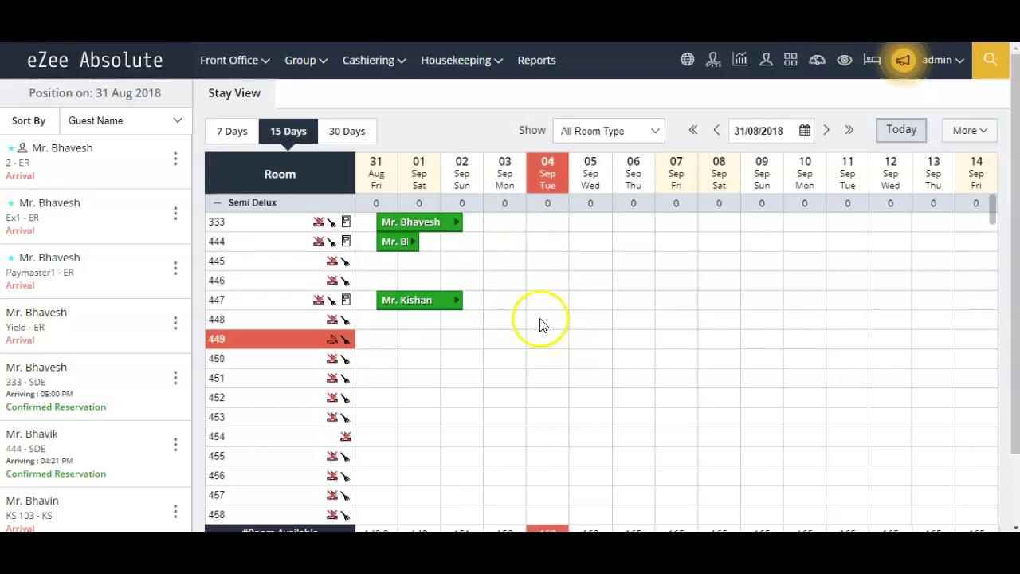
# Step: Open the No Show Reservation form from the room 333 booking's details popup
pyautogui.click(456, 224)
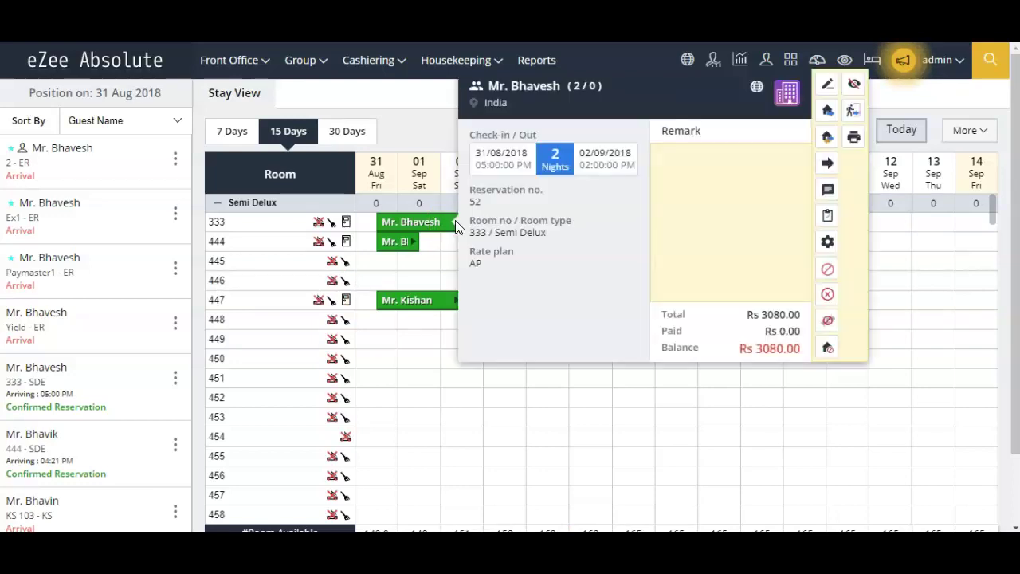
pyautogui.click(853, 86)
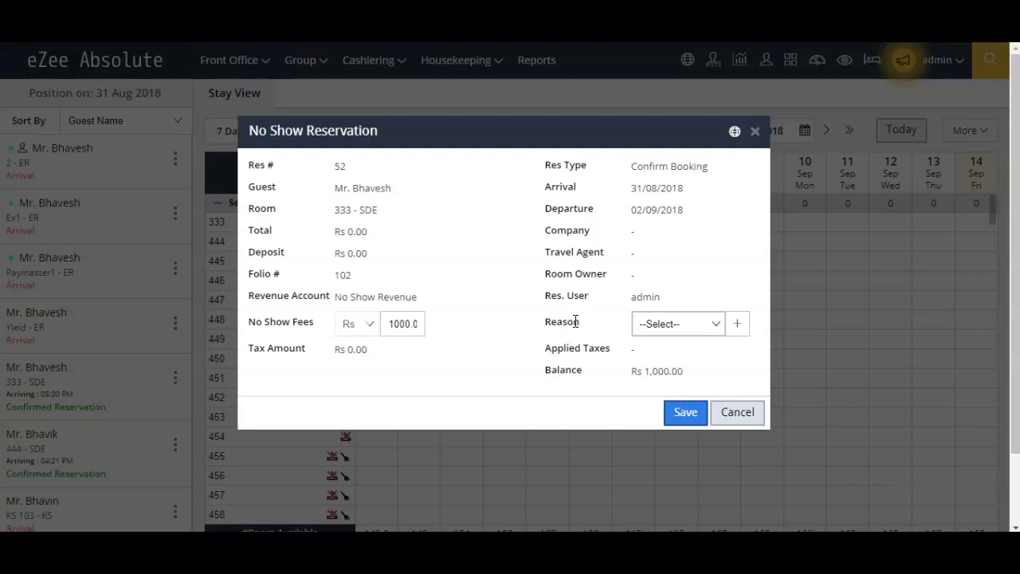
# Step: Record reservation #52 in room 333 as no-show with reason Not Arrived and fee 0
pyautogui.click(649, 324)
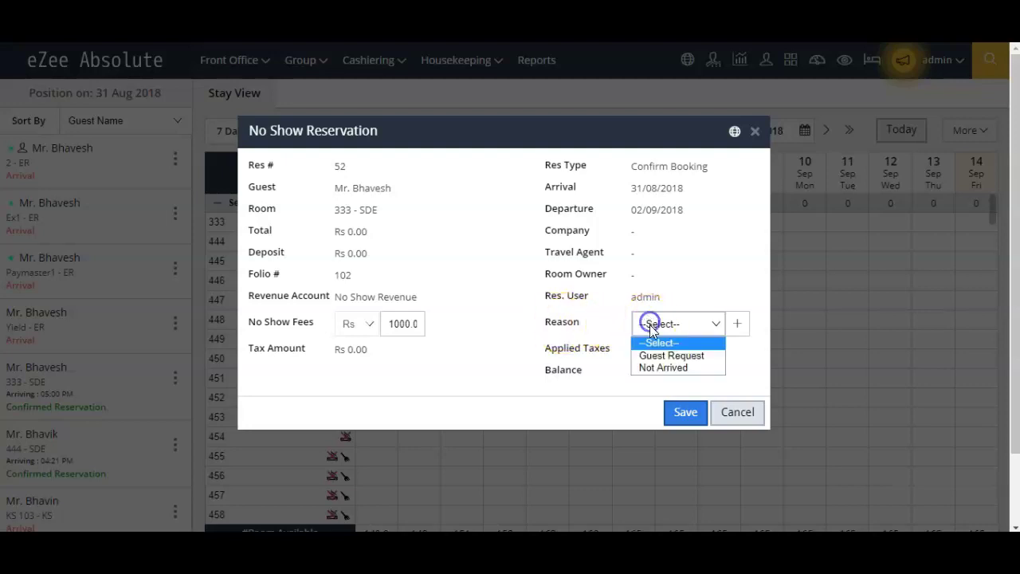
pyautogui.click(662, 367)
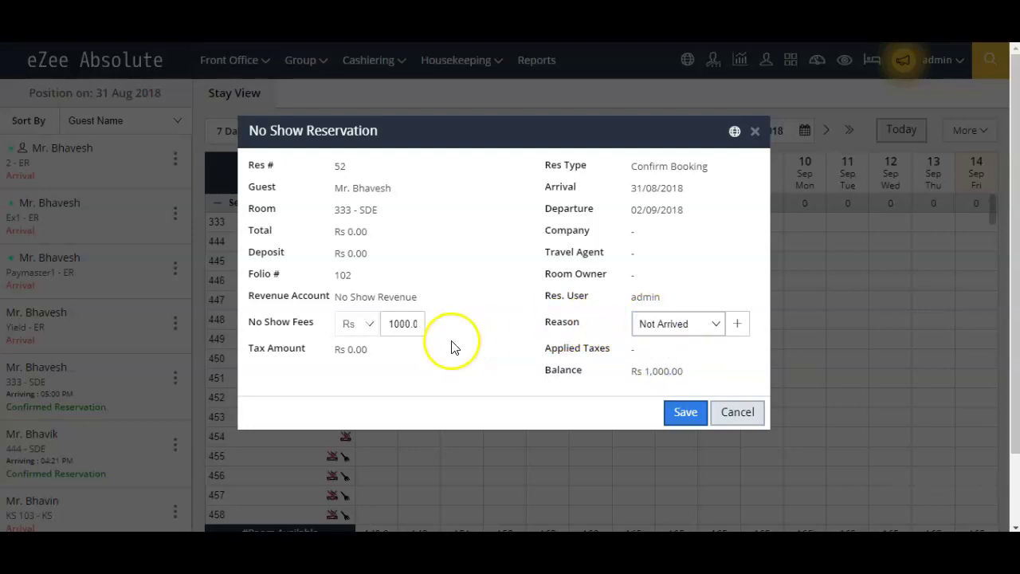
pyautogui.doubleClick(398, 328)
pyautogui.write('0')
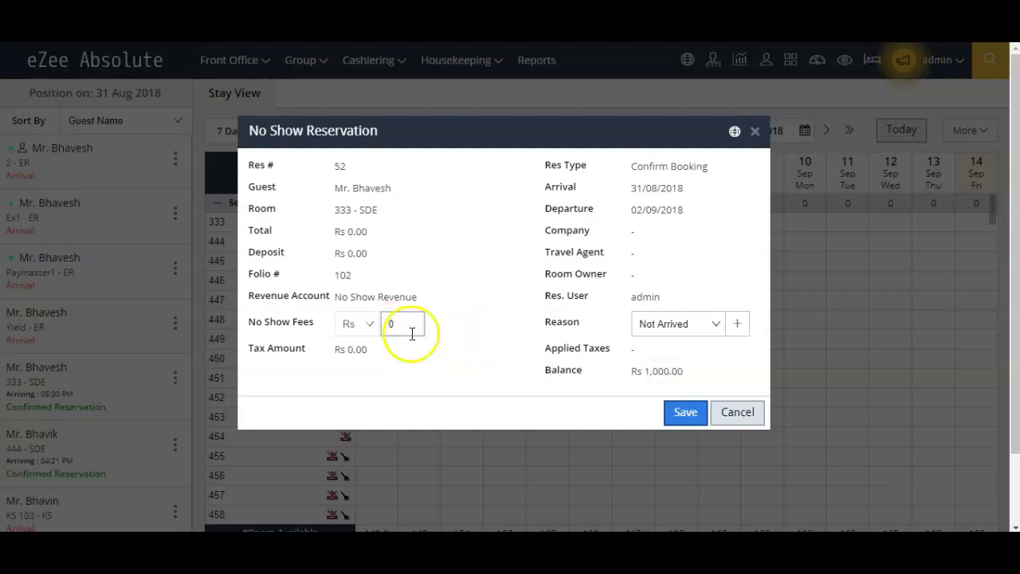
pyautogui.click(679, 415)
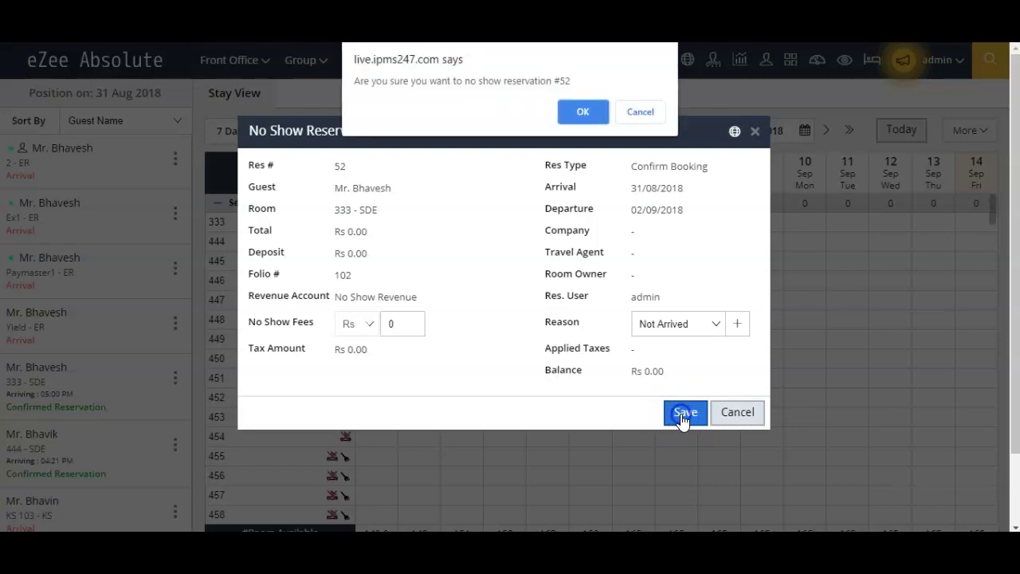
pyautogui.click(573, 112)
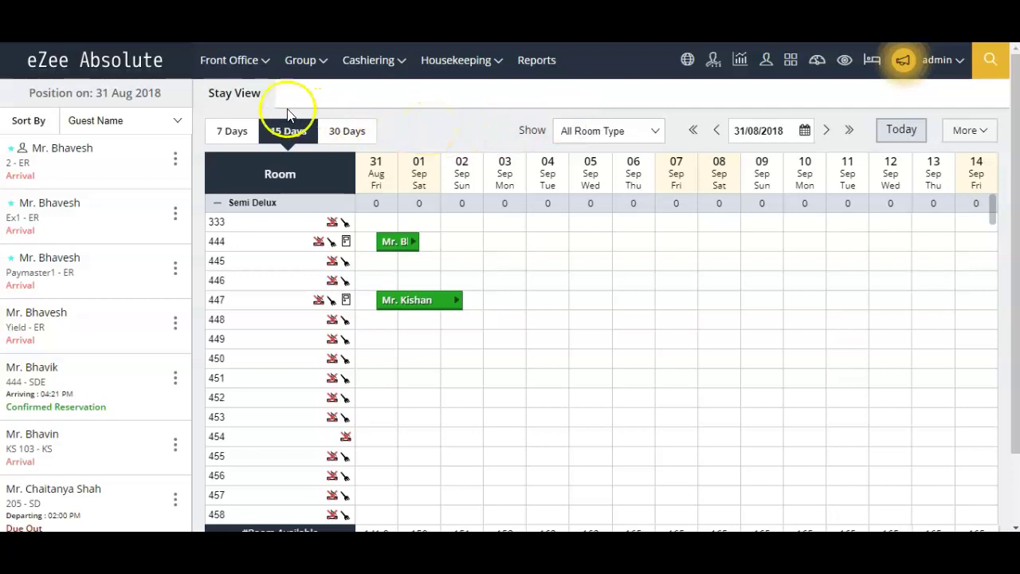
# Step: Show the Front Office Reservation List with its search filter panel collapsed
pyautogui.click(255, 74)
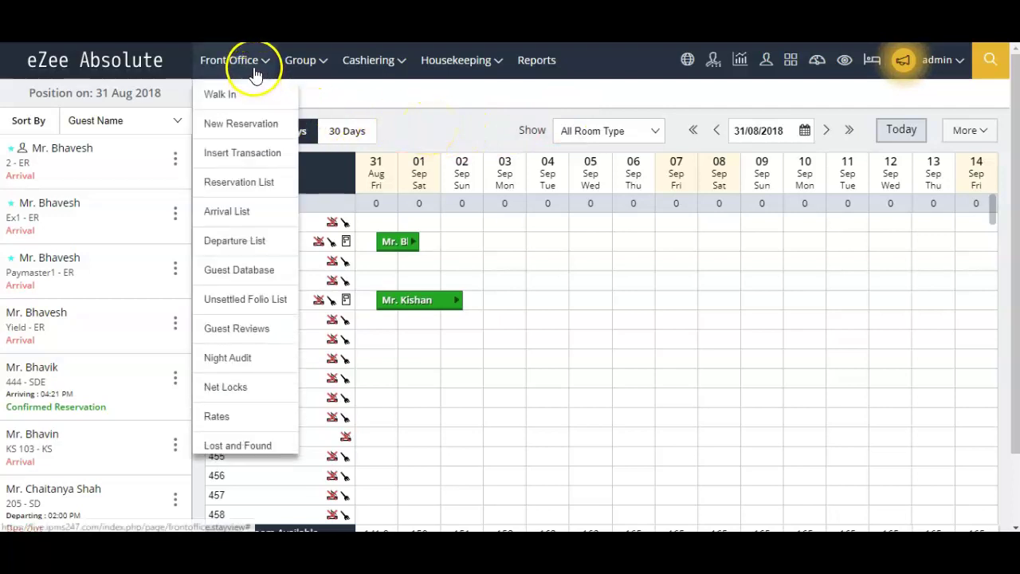
pyautogui.click(239, 182)
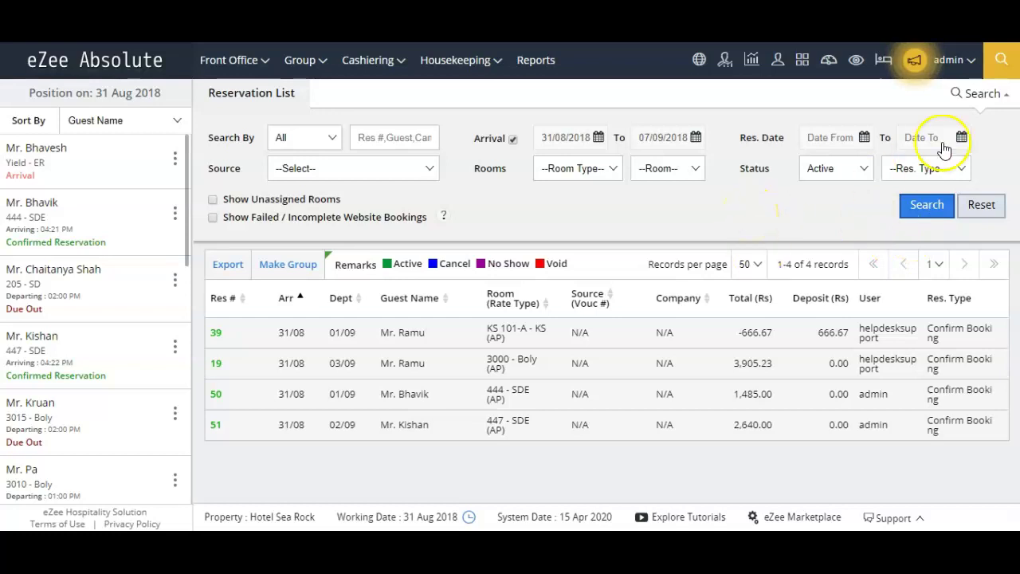
pyautogui.click(980, 96)
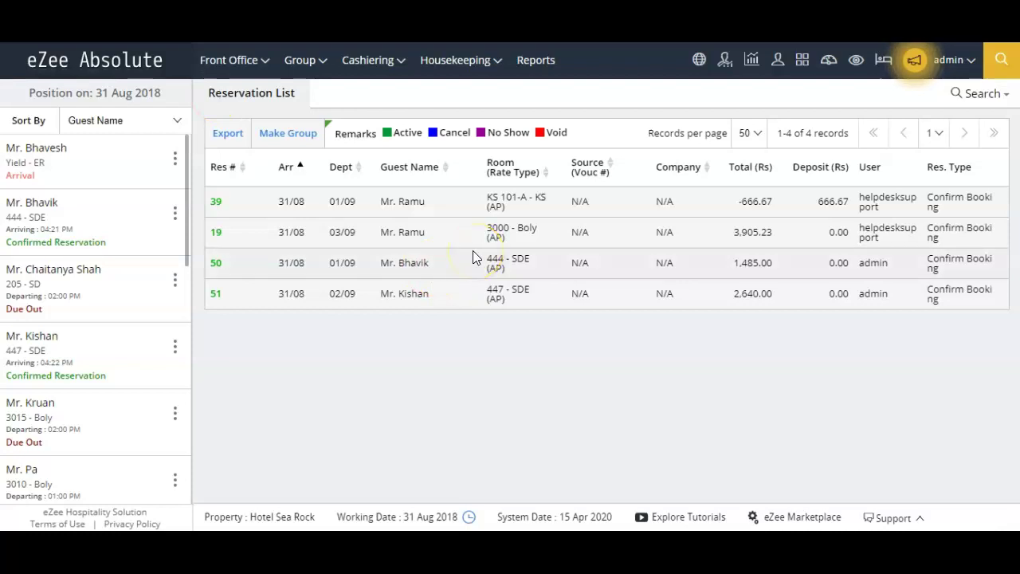
# Step: Open the No Show Reservation form for reservation 50 in room 444 and its reason list
pyautogui.rightClick(440, 265)
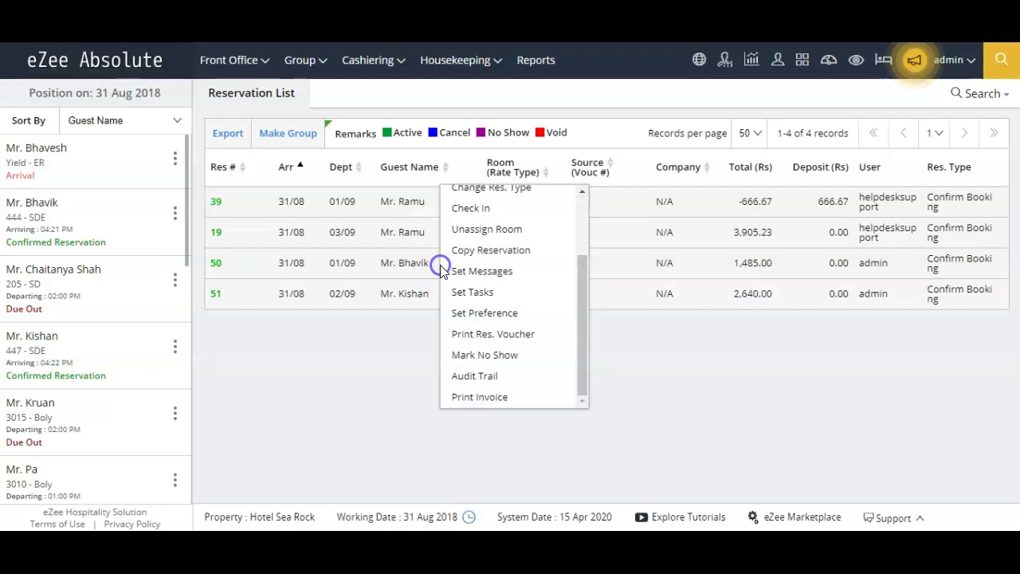
pyautogui.click(498, 356)
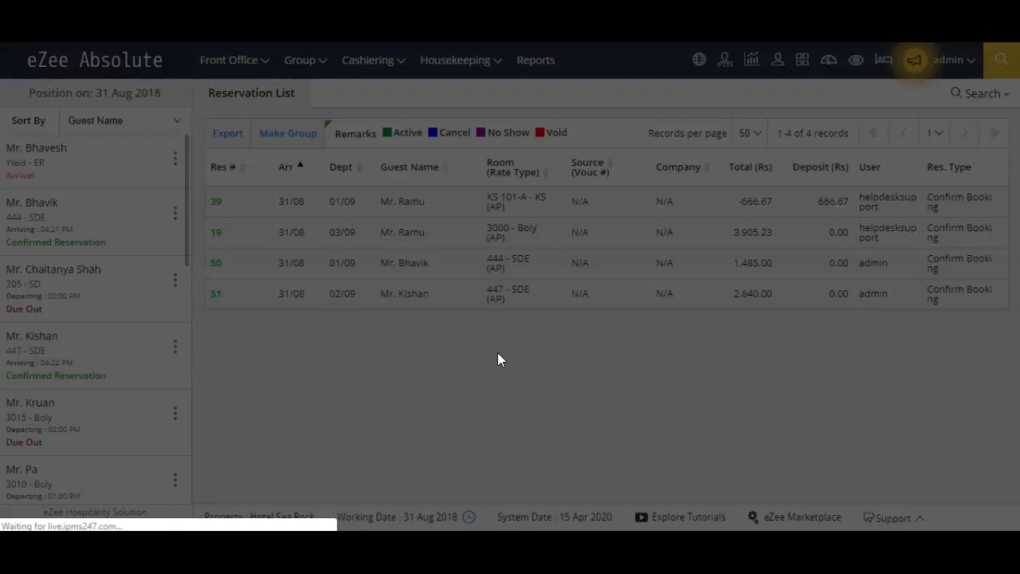
pyautogui.click(655, 325)
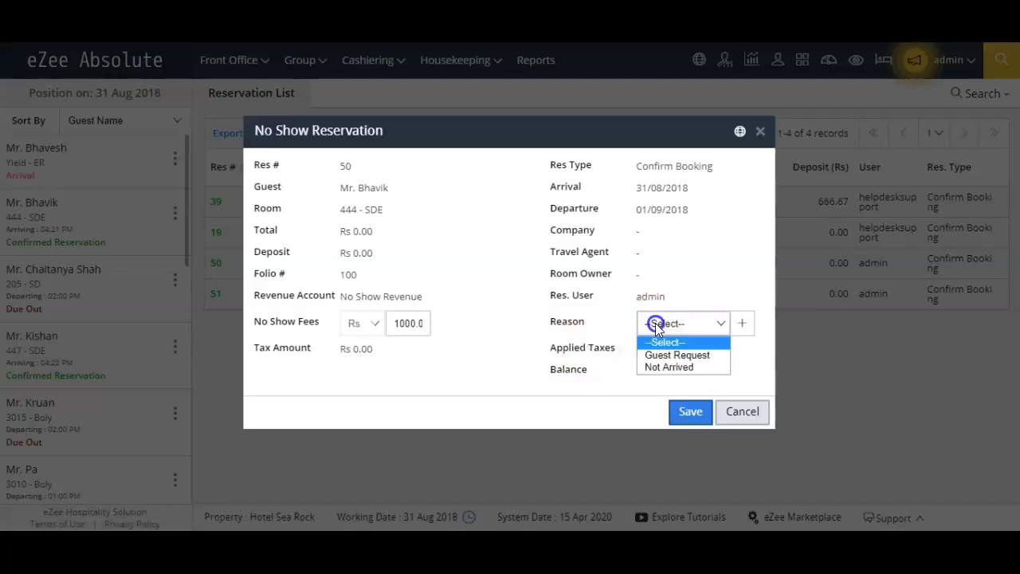
# Step: Record reservation #50 in room 444 as no-show with reason Not Arrived and fee 0
pyautogui.click(659, 367)
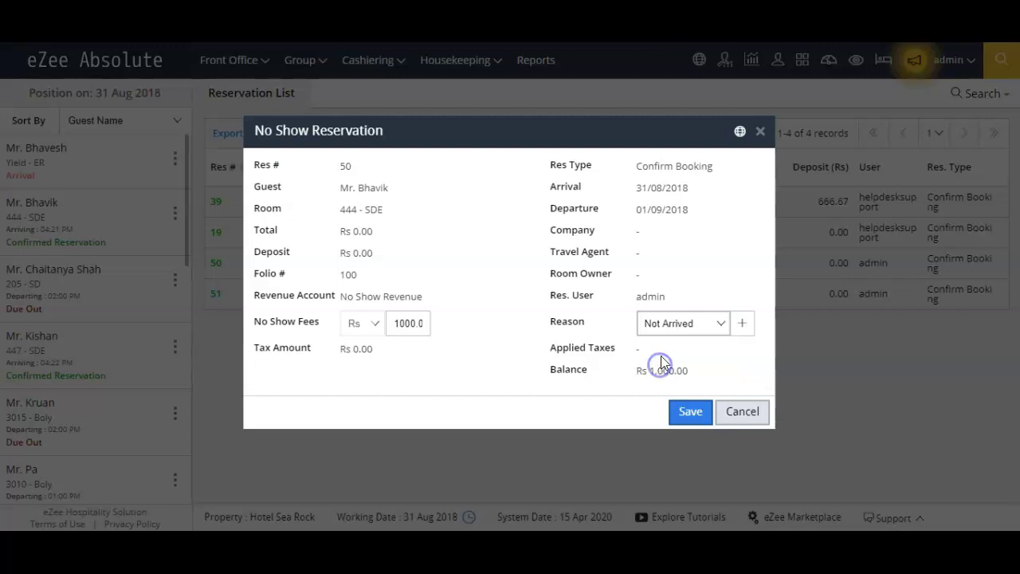
pyautogui.click(392, 322)
pyautogui.hotkey('ctrl', 'a')
pyautogui.press('BackSpace')
pyautogui.write('0')
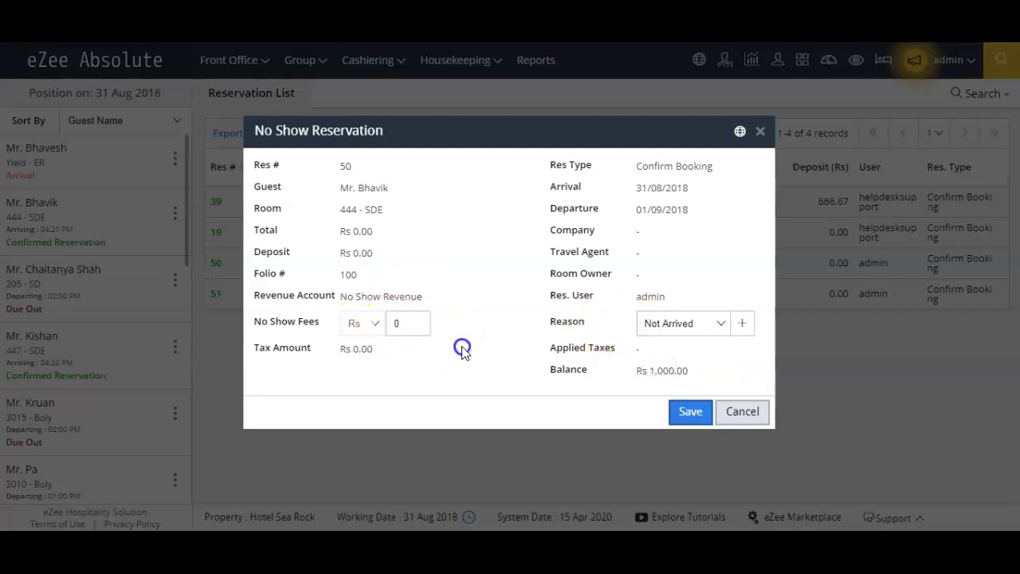
pyautogui.click(691, 415)
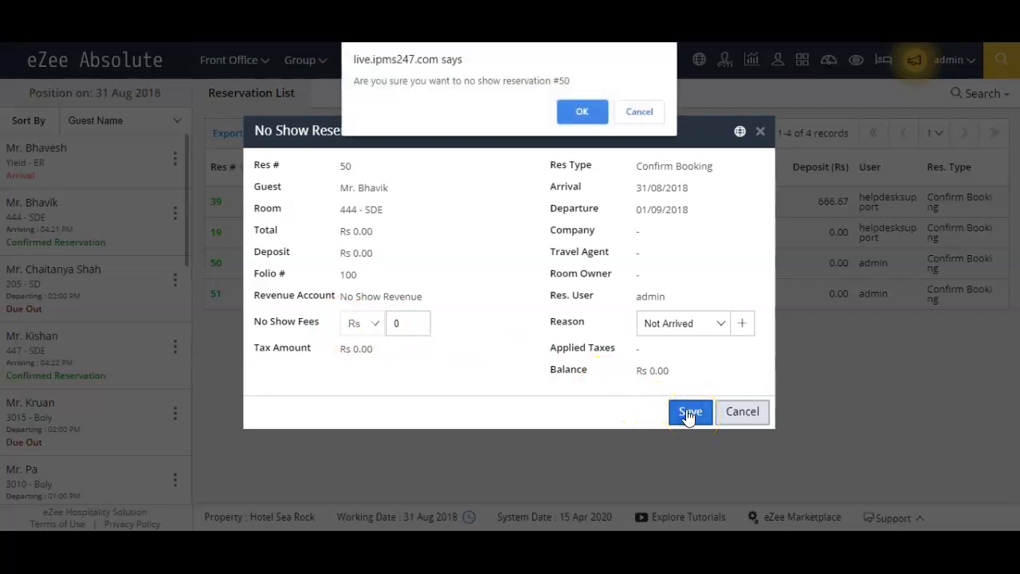
pyautogui.click(587, 112)
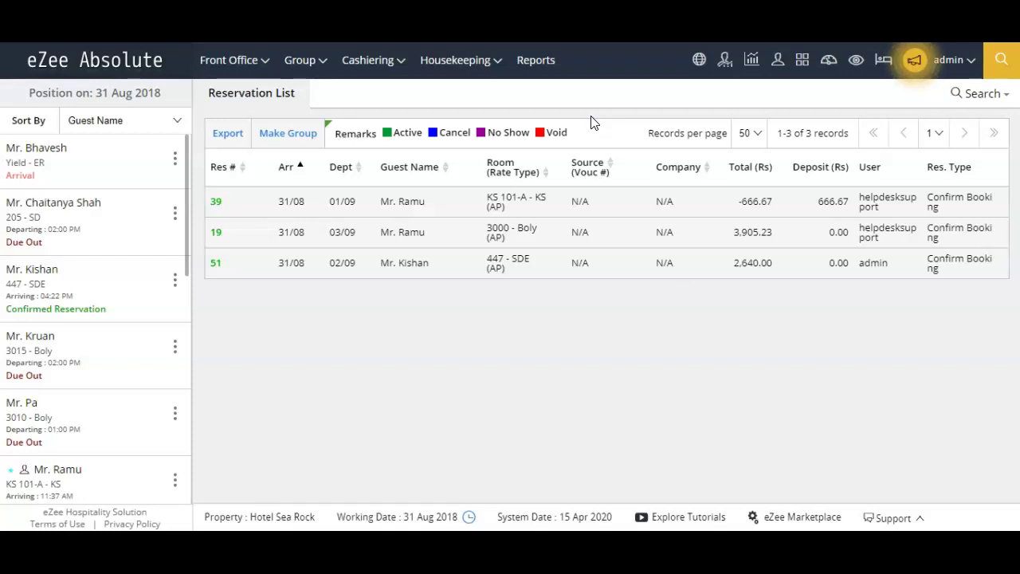
# Step: Bring up the Quick Search page listing reservations 44-2, 44-1 and 43
pyautogui.click(632, 112)
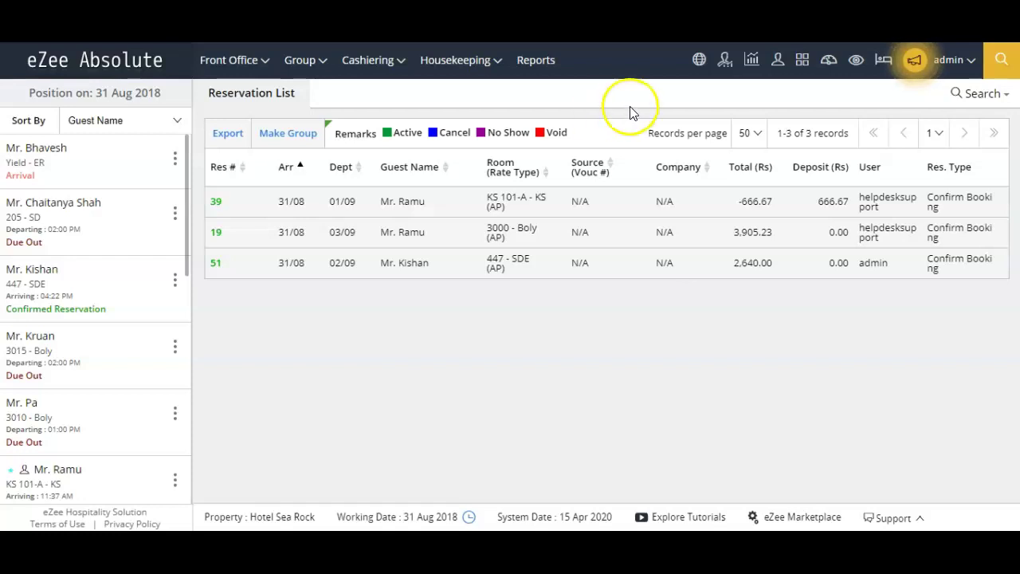
pyautogui.click(1003, 60)
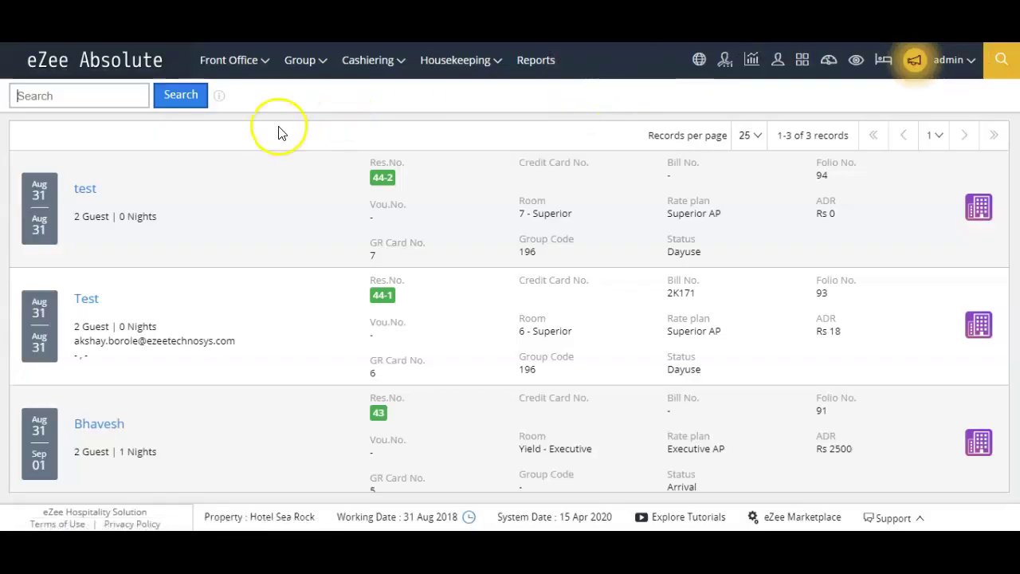
# Step: Quick-search for reservation number 51, returning 7 records
pyautogui.click(103, 97)
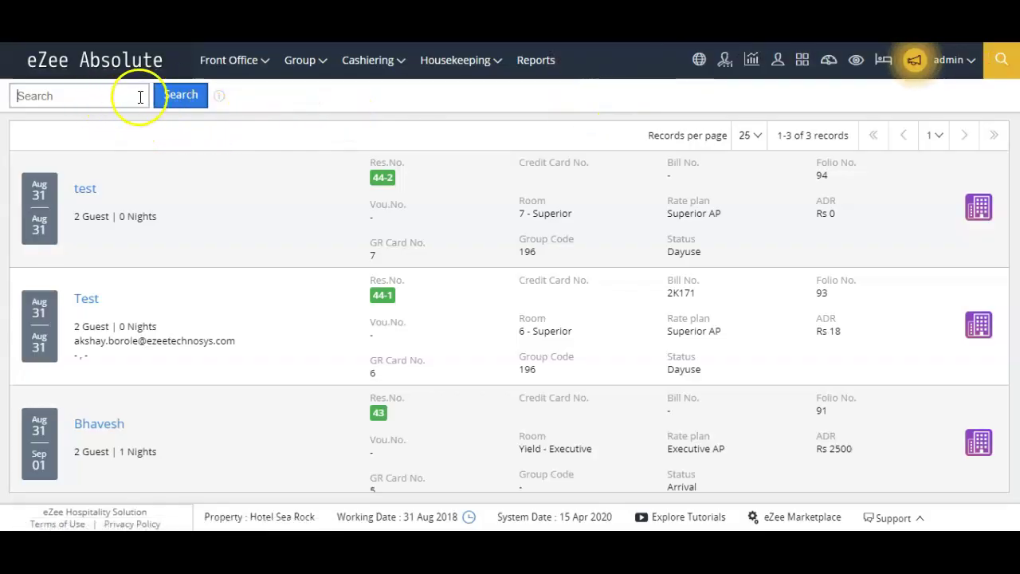
pyautogui.moveTo(220, 100)
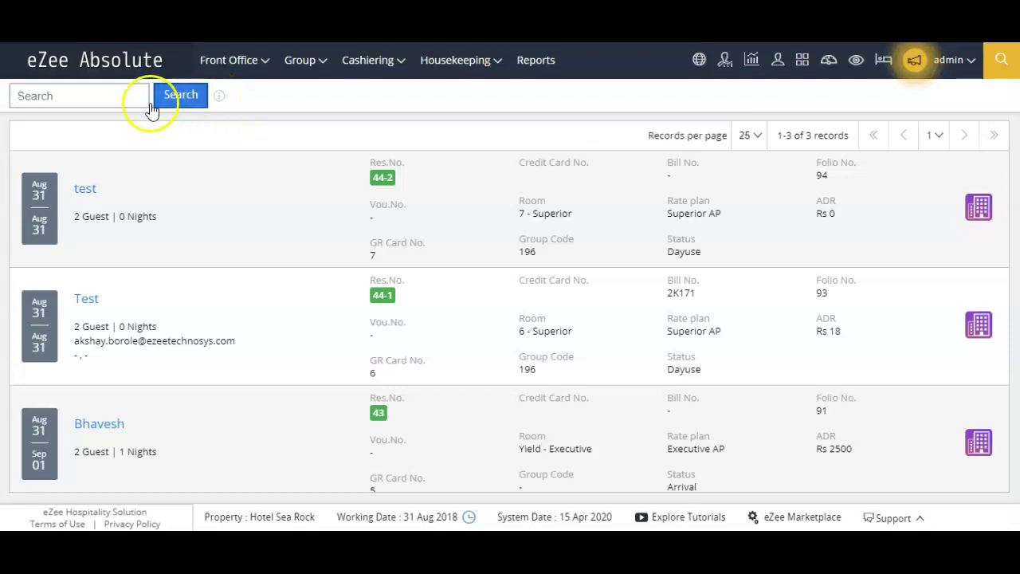
pyautogui.write('51')
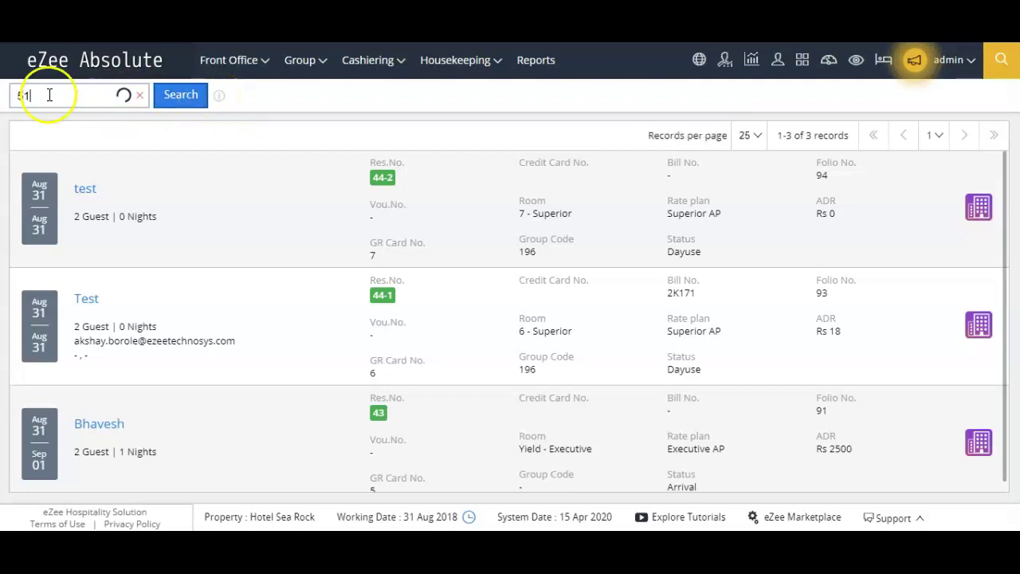
pyautogui.click(180, 96)
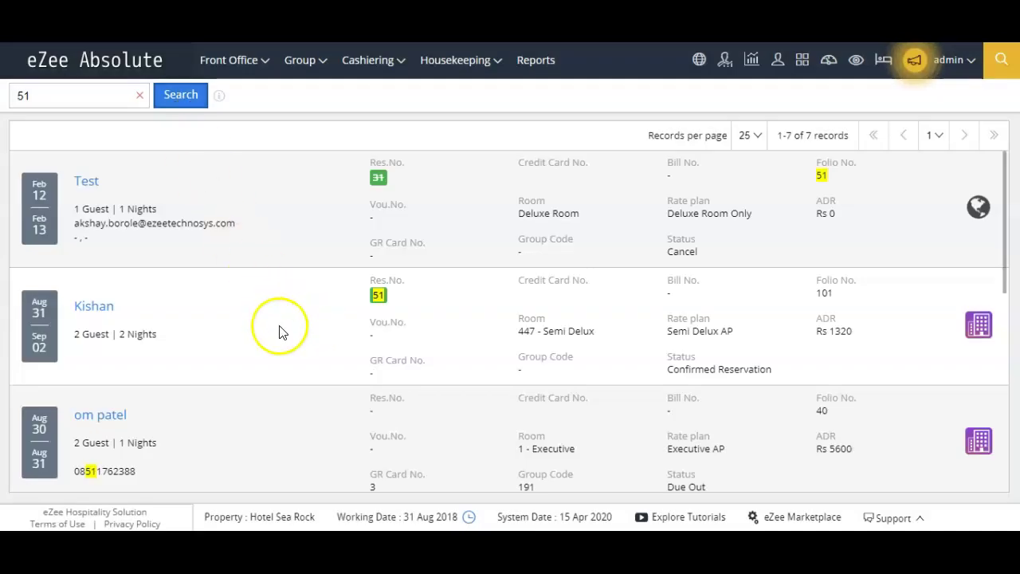
# Step: Open the No Show Reservation form for reservation 51 in room 447 from the search results
pyautogui.rightClick(360, 310)
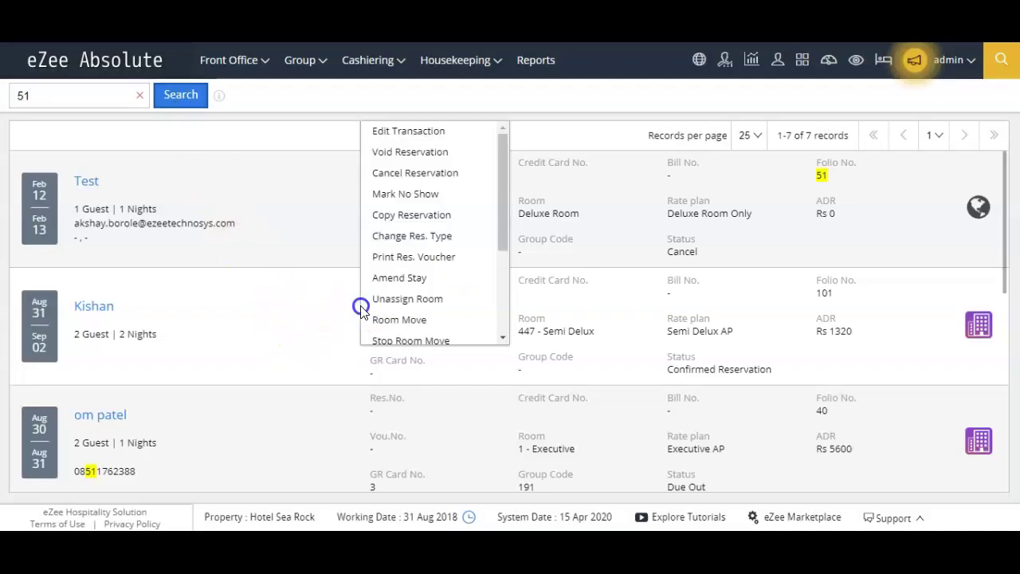
pyautogui.click(423, 199)
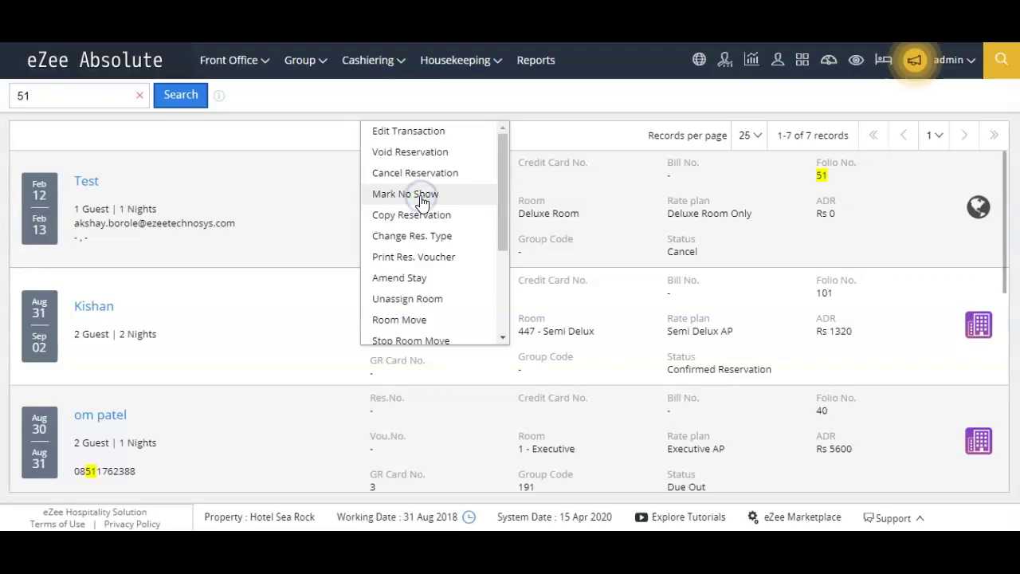
pyautogui.click(423, 199)
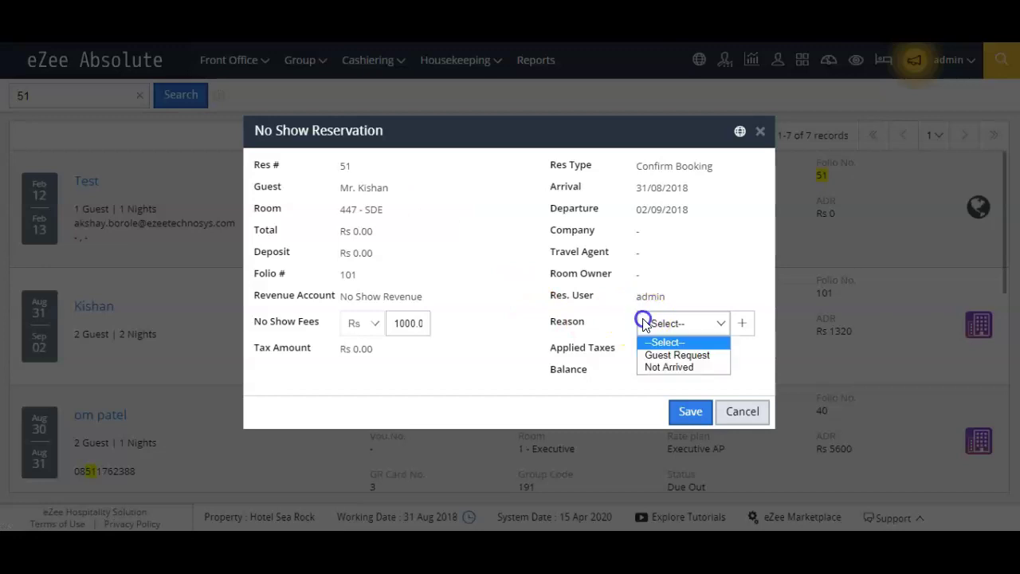
# Step: Record reservation 51 in room 447 as no-show with reason Not Arrived and fee 0
pyautogui.click(658, 367)
pyautogui.doubleClick(405, 323)
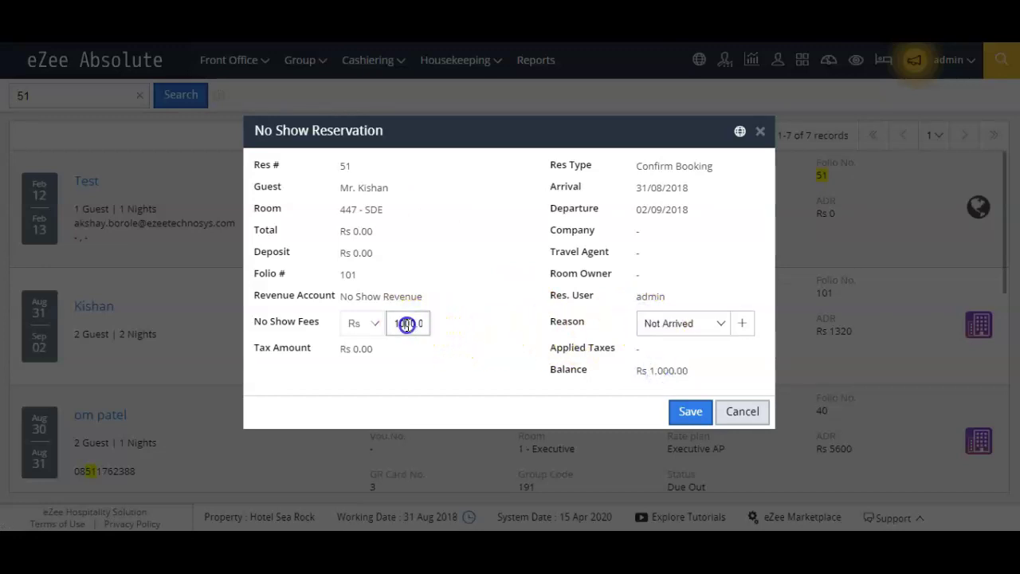
pyautogui.write('0')
pyautogui.click(531, 388)
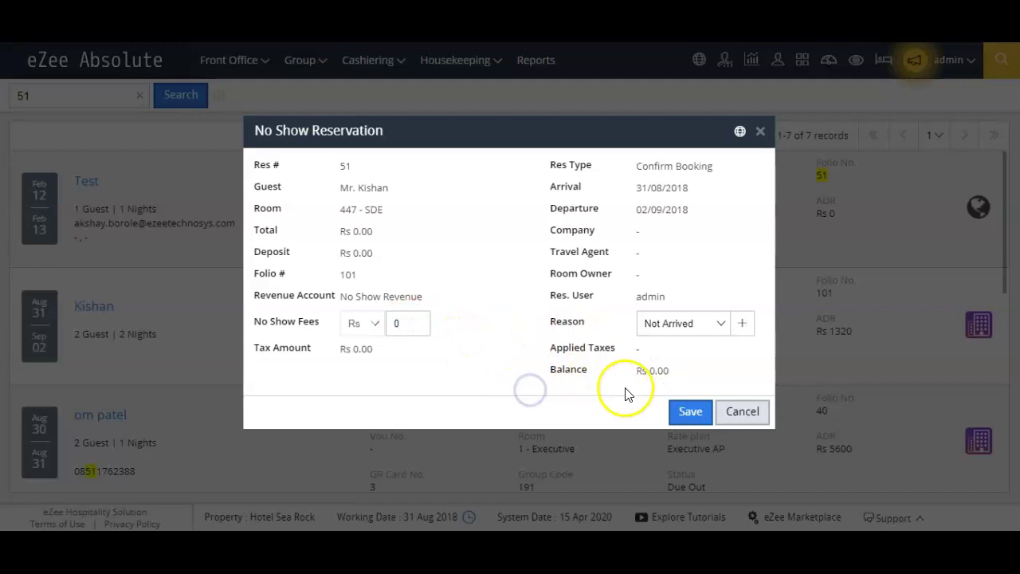
pyautogui.click(690, 413)
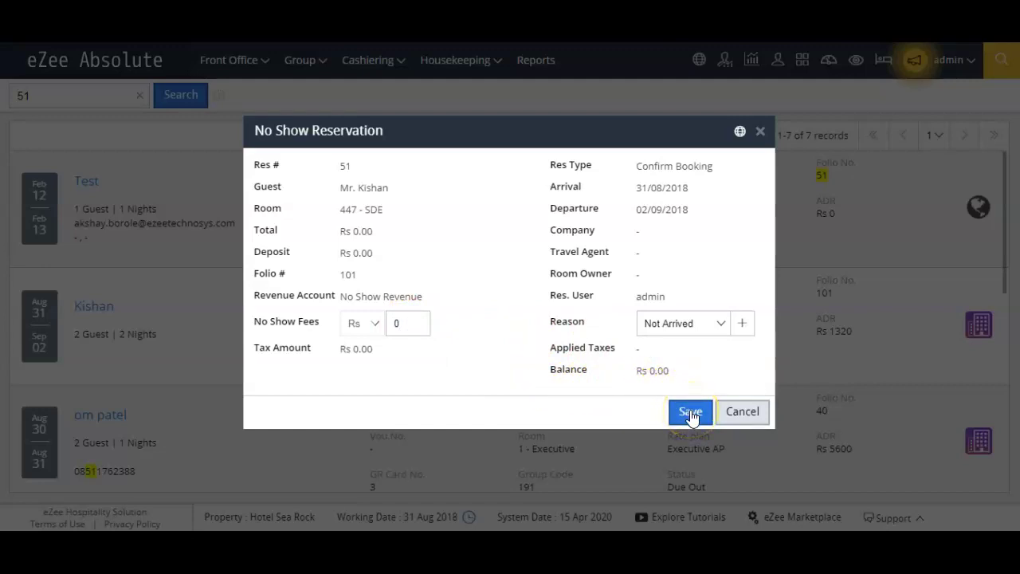
pyautogui.click(690, 413)
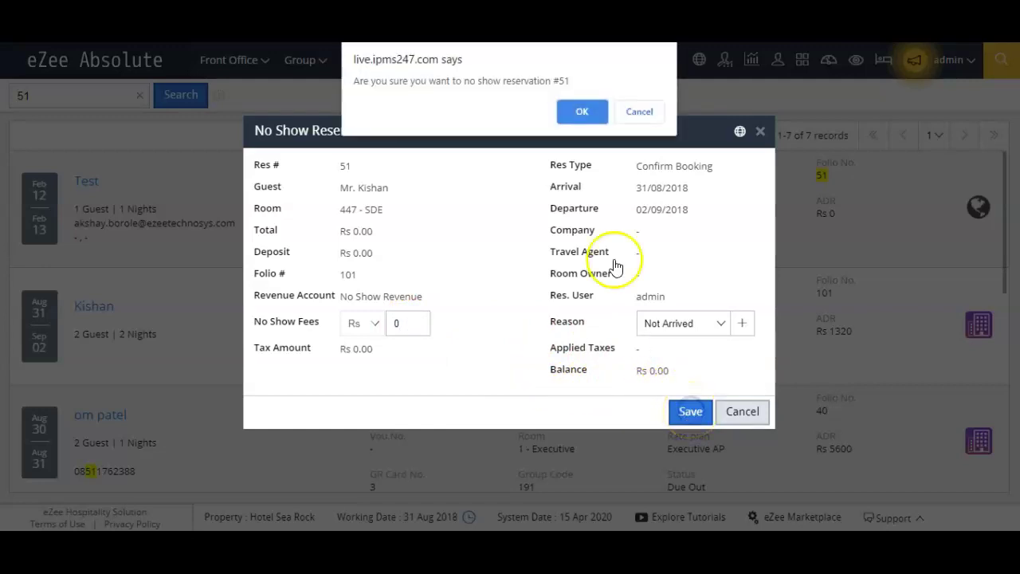
pyautogui.click(580, 113)
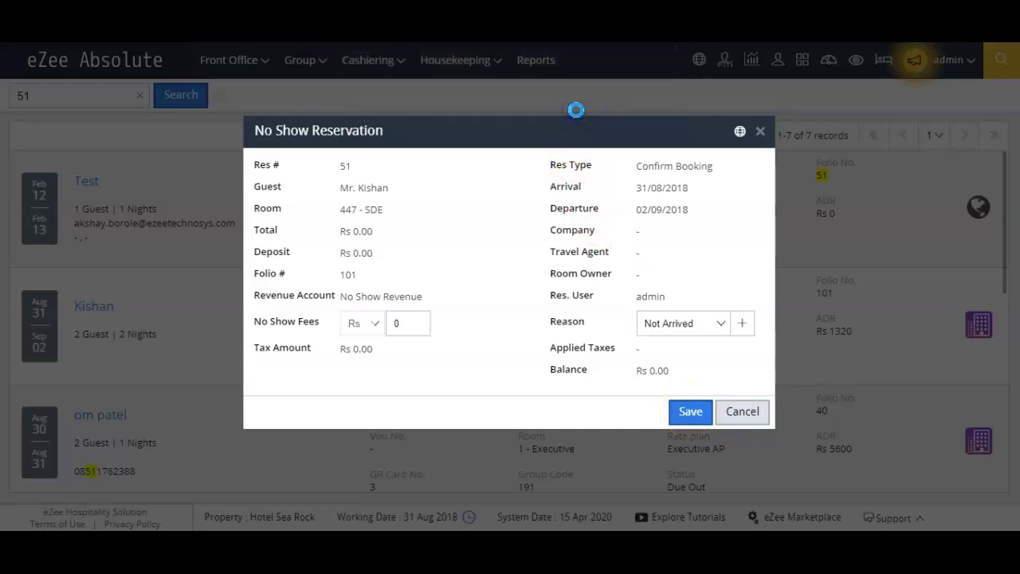